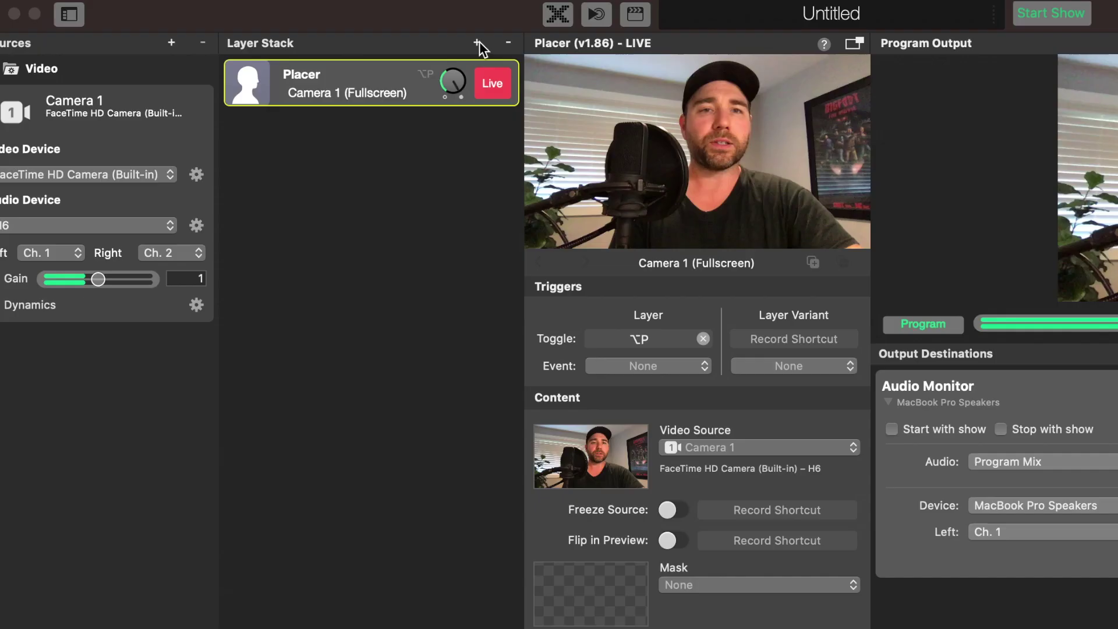
Add an ATEM Controller layer above Placer and make it live, with Program on placeholder A and Multiview on B
{"action": "left_click", "coordinate": [476, 43]}
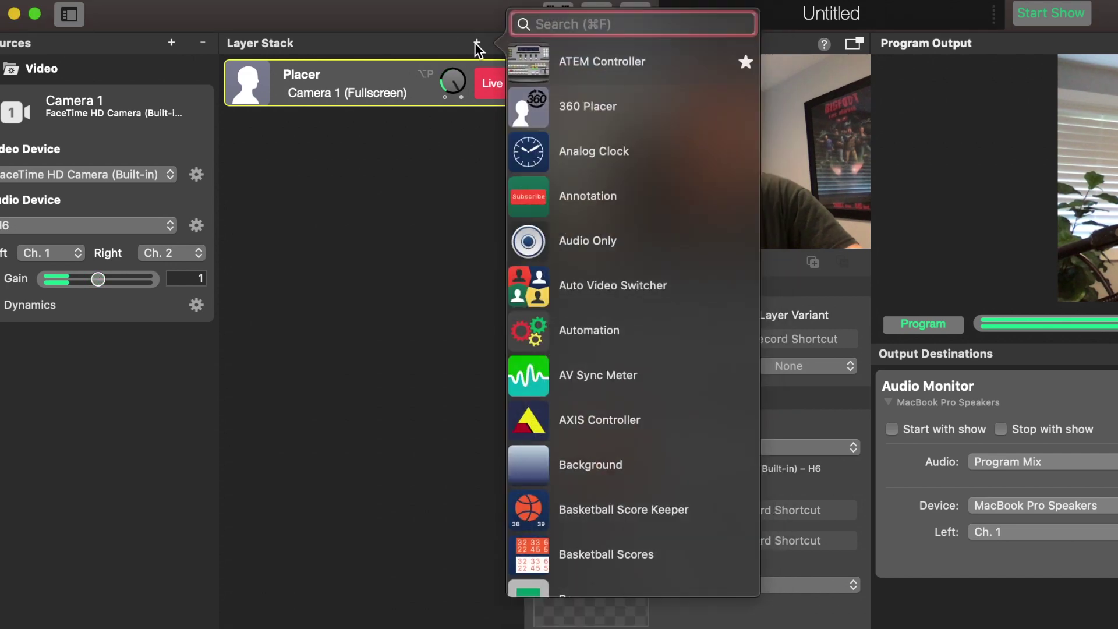
{"action": "double_click", "coordinate": [623, 61]}
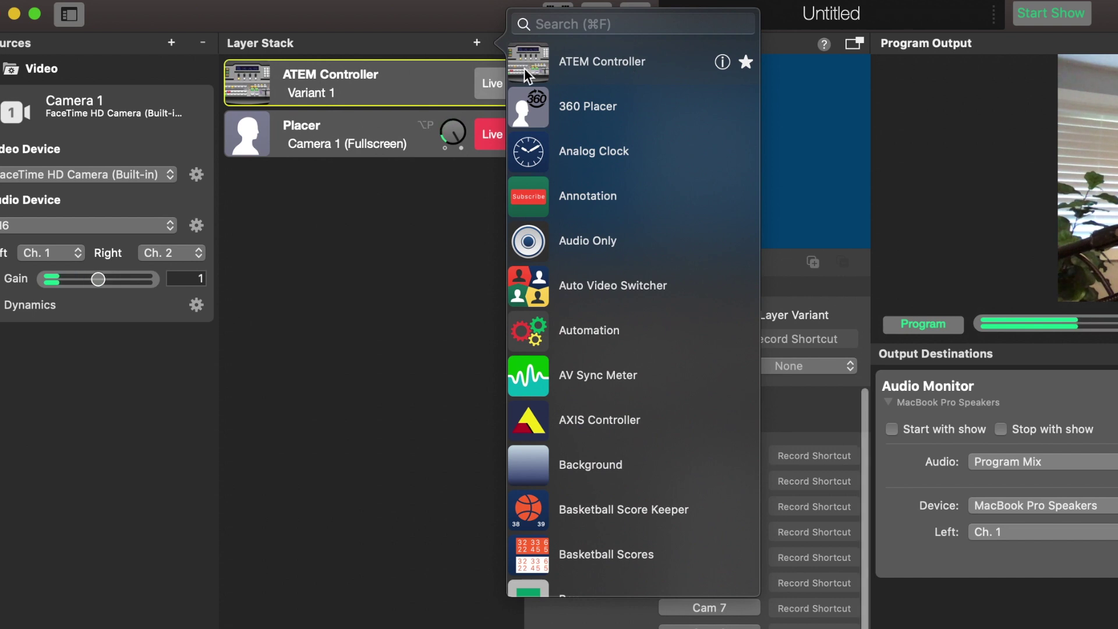
{"action": "left_click", "coordinate": [387, 96]}
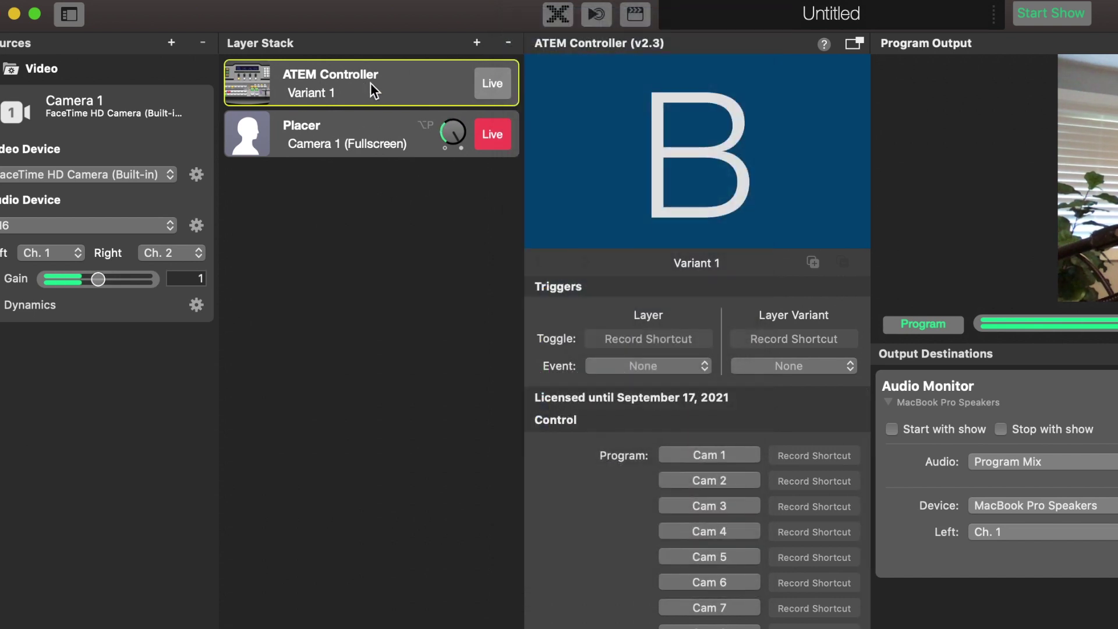
{"action": "left_click", "coordinate": [496, 83]}
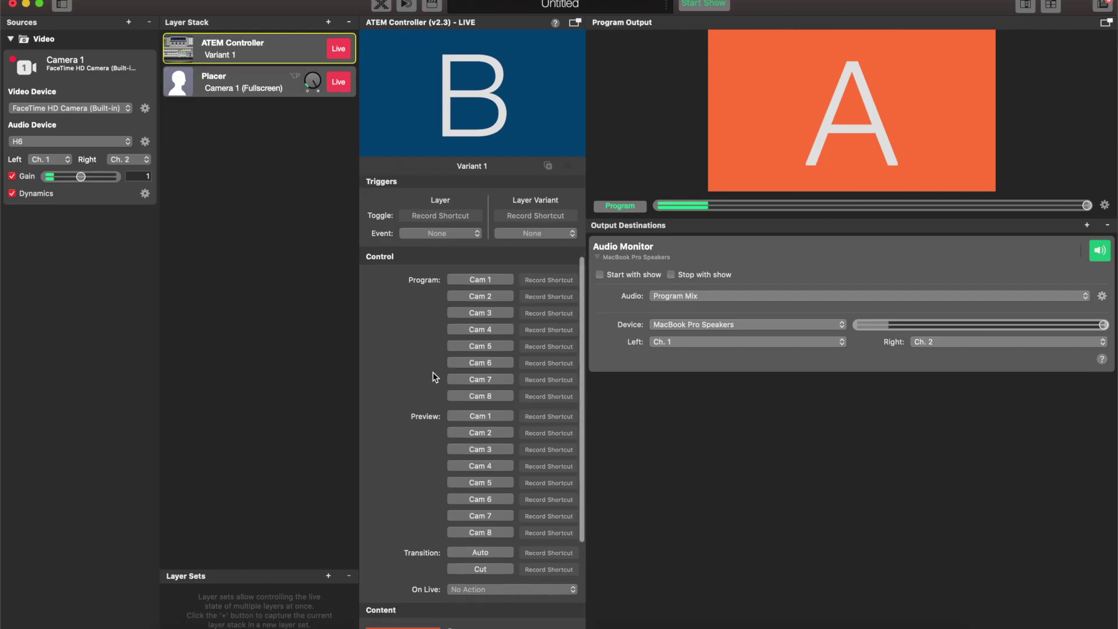
{"action": "scroll", "coordinate": [644, 582], "scroll_direction": "down", "scroll_amount": 5}
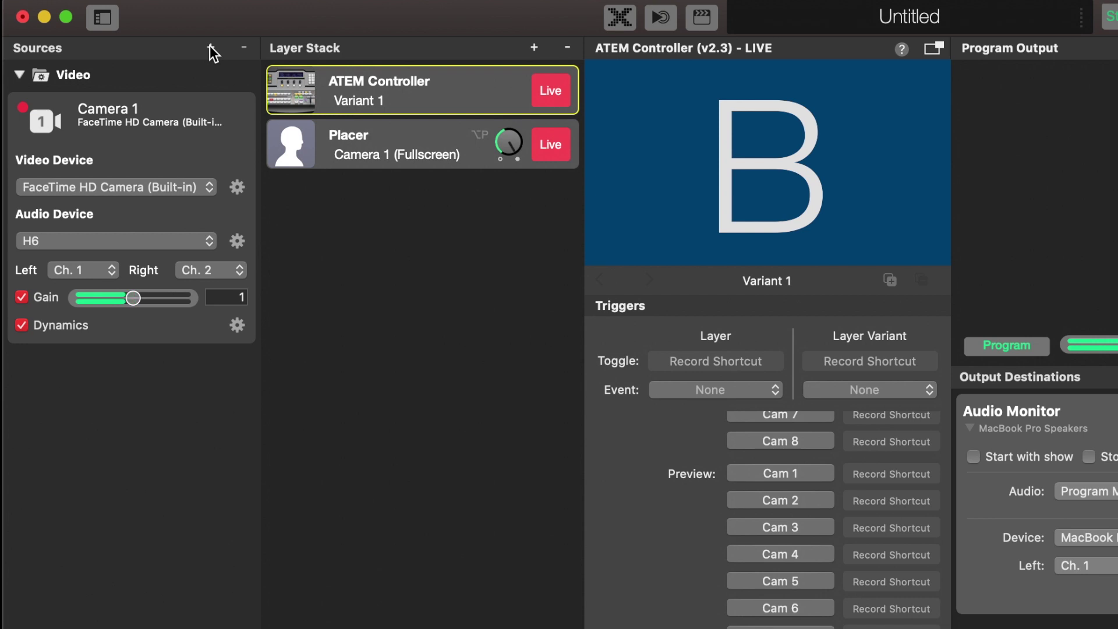
Add a Camera 2 video source on Blackmagic Design #3 and feed it into the ATEM Program
{"action": "left_click", "coordinate": [127, 22]}
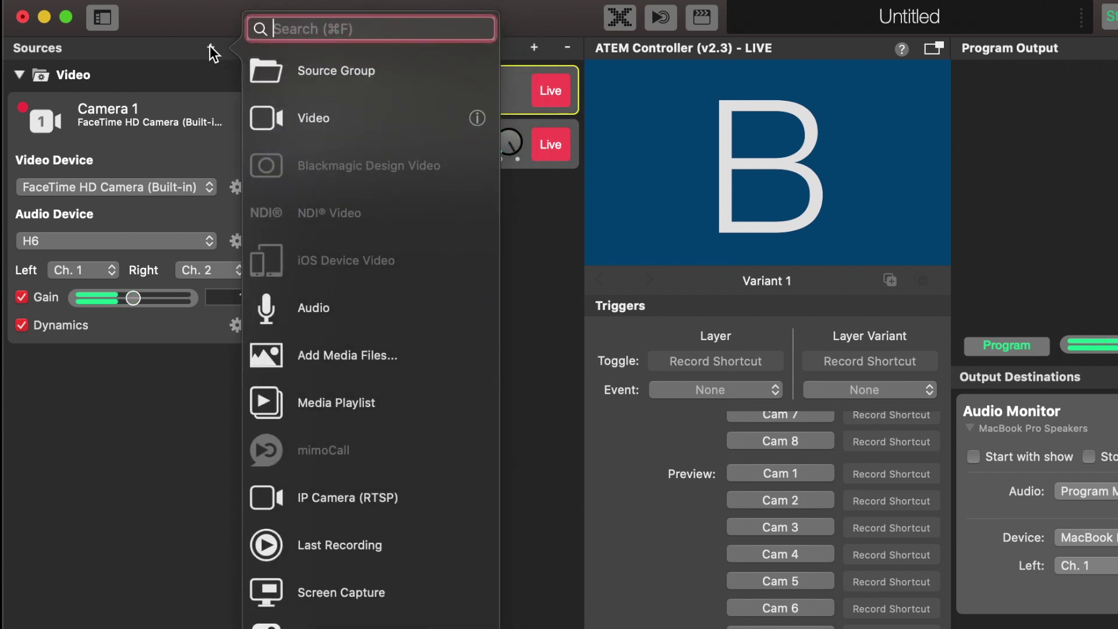
{"action": "left_click", "coordinate": [336, 118]}
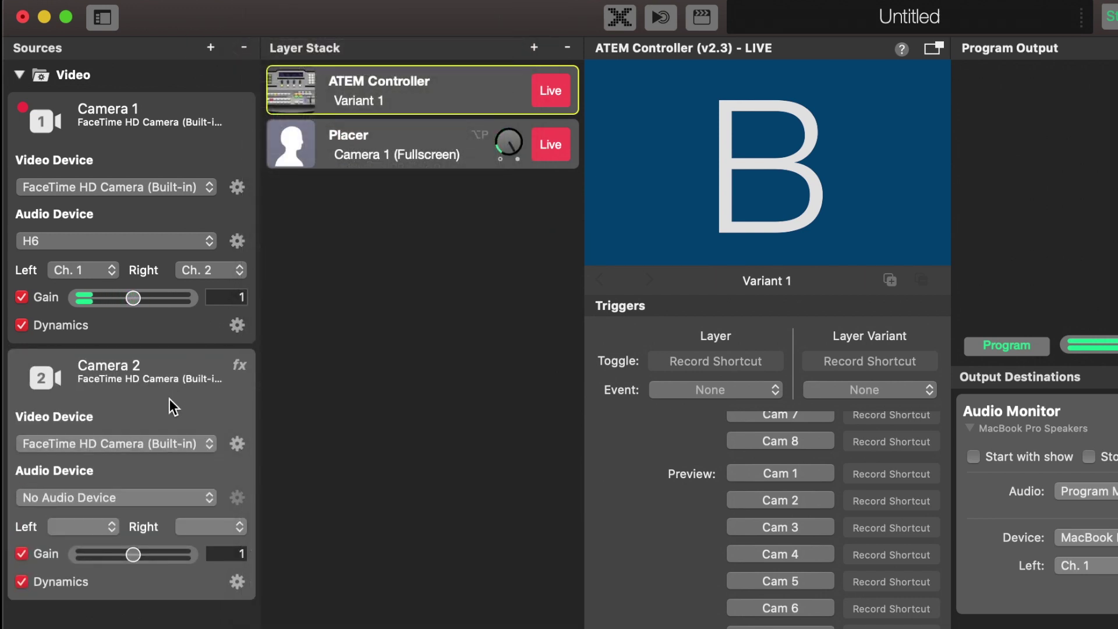
{"action": "left_click", "coordinate": [162, 443]}
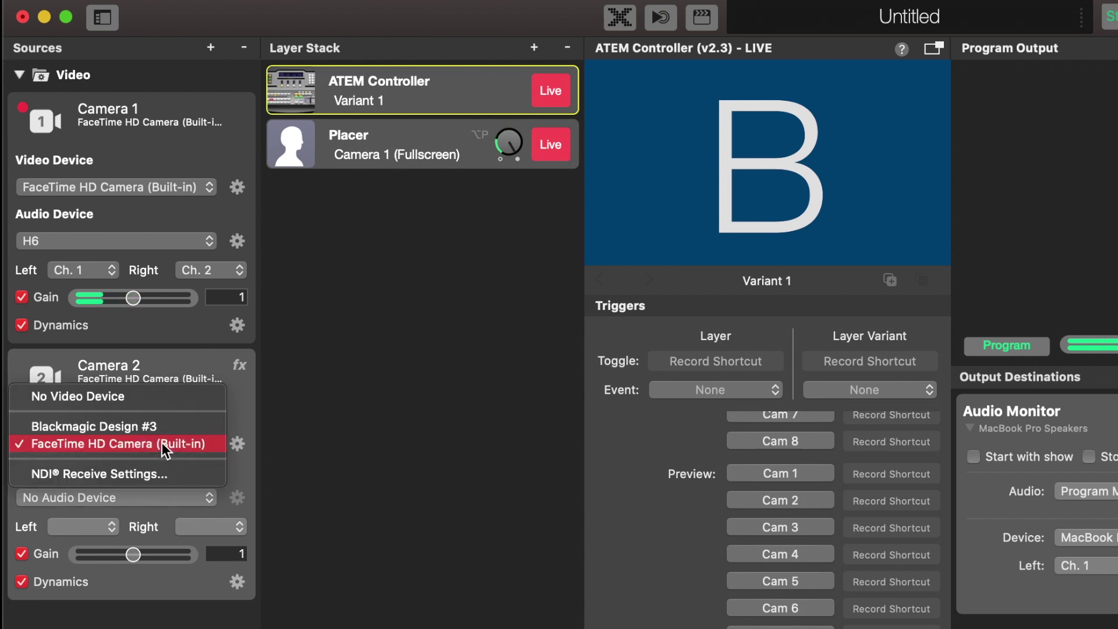
{"action": "left_click", "coordinate": [157, 428]}
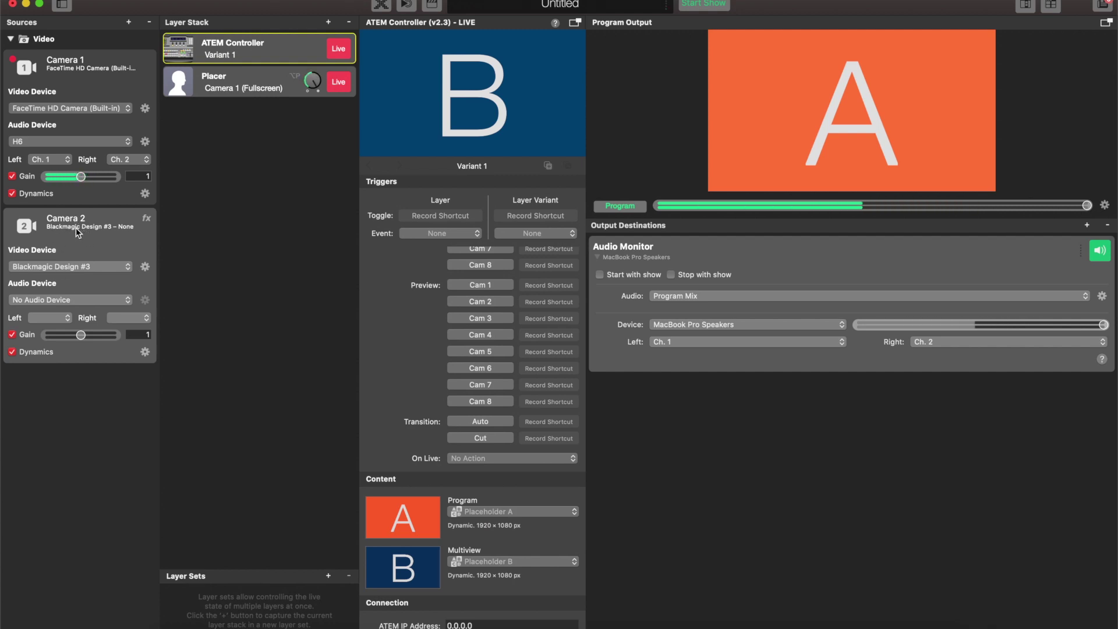
{"action": "left_click", "coordinate": [488, 513]}
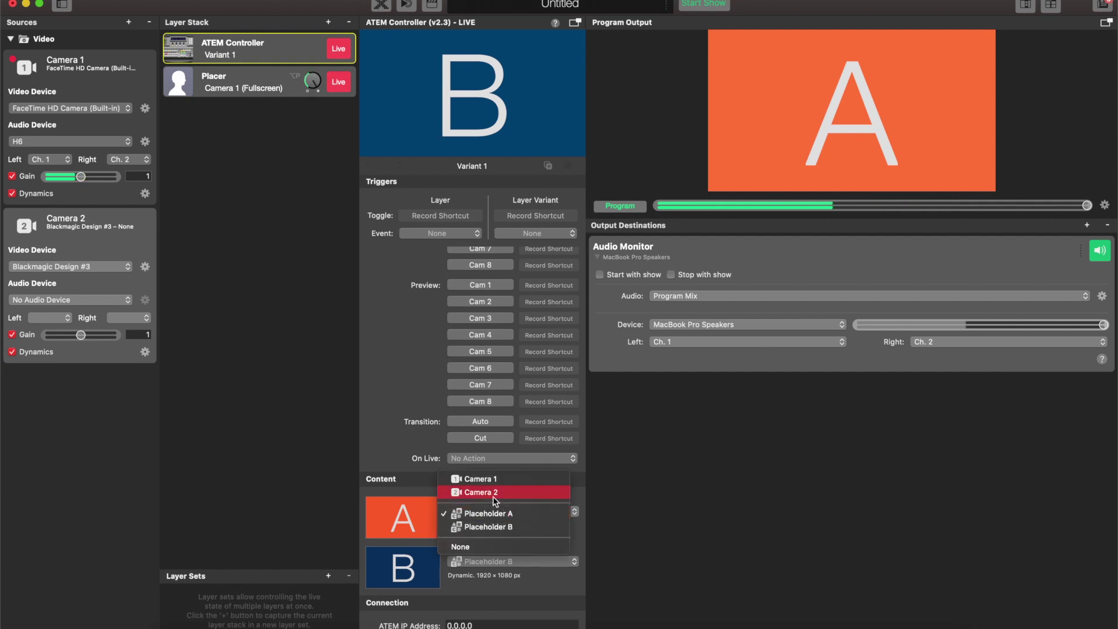
{"action": "left_click", "coordinate": [493, 494]}
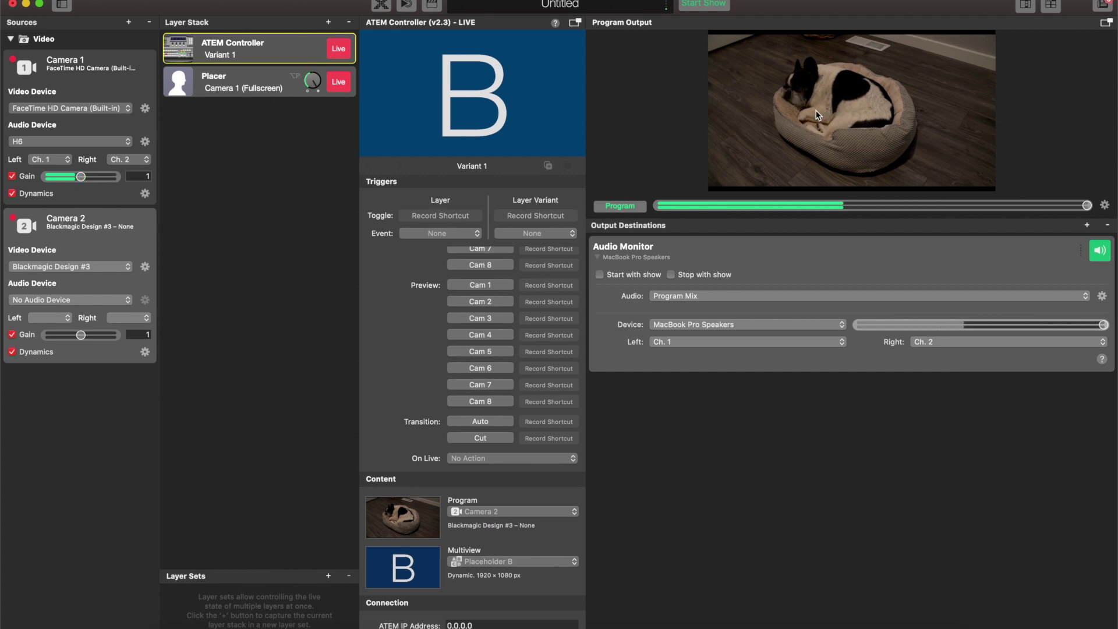
Save the show as 'Test' on the Desktop, then quit mimoLive
{"action": "scroll", "coordinate": [513, 330], "scroll_direction": "up", "scroll_amount": 5}
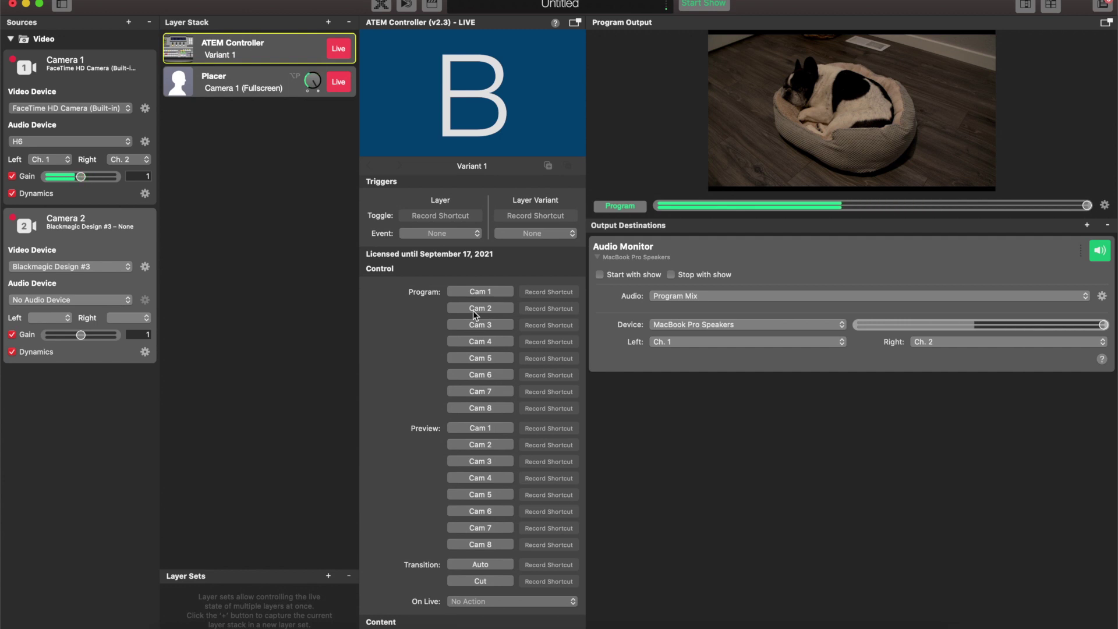
{"action": "key", "text": "super+s"}
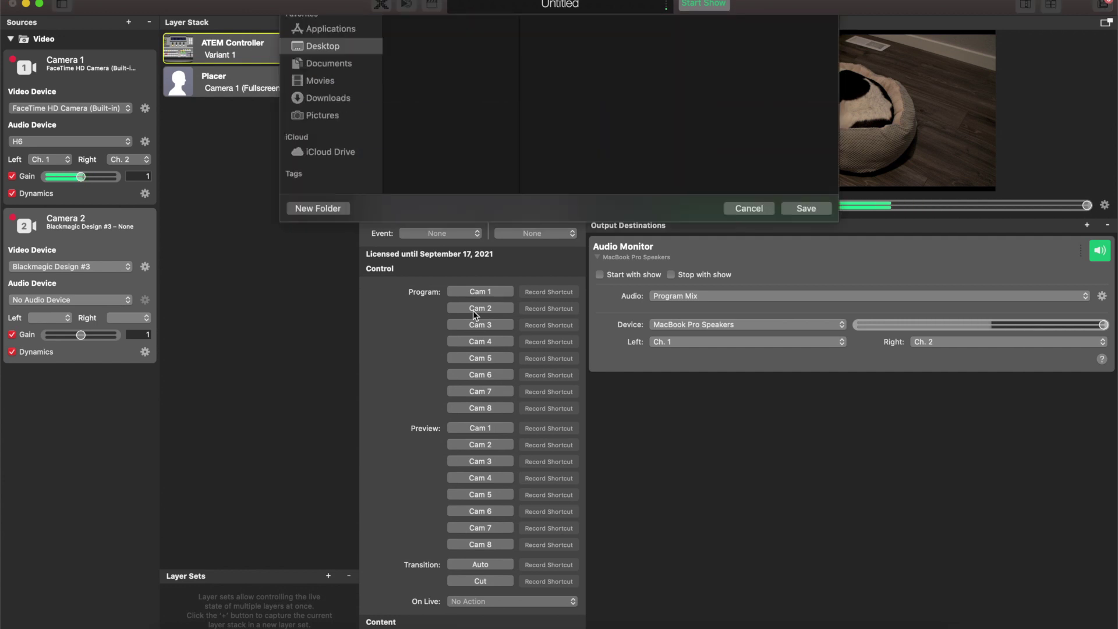
{"action": "type", "text": "Test"}
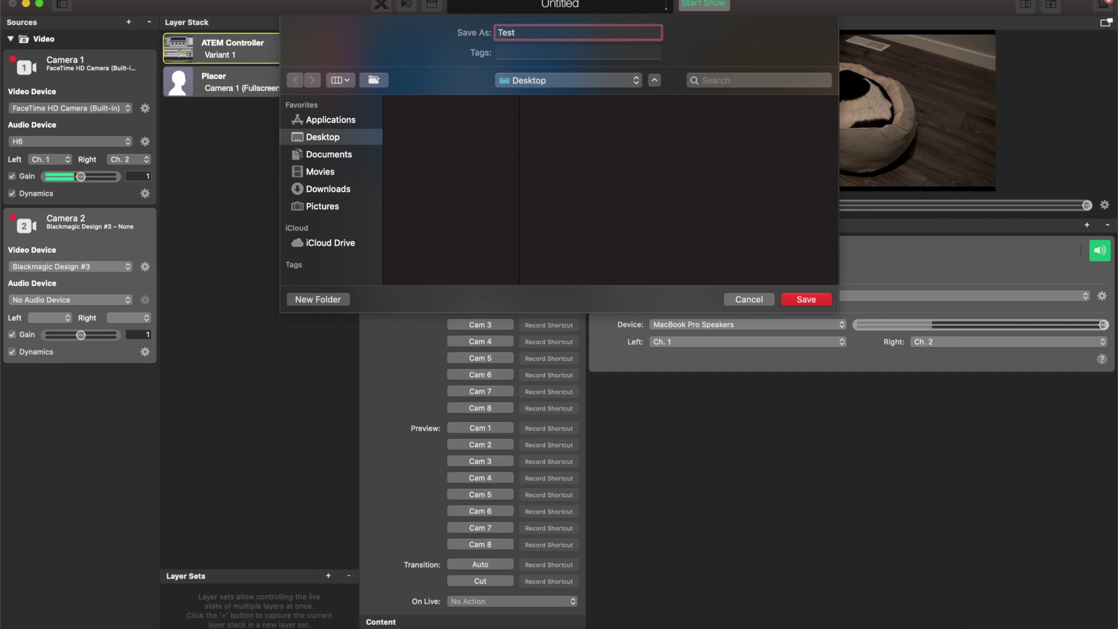
{"action": "key", "text": "Return"}
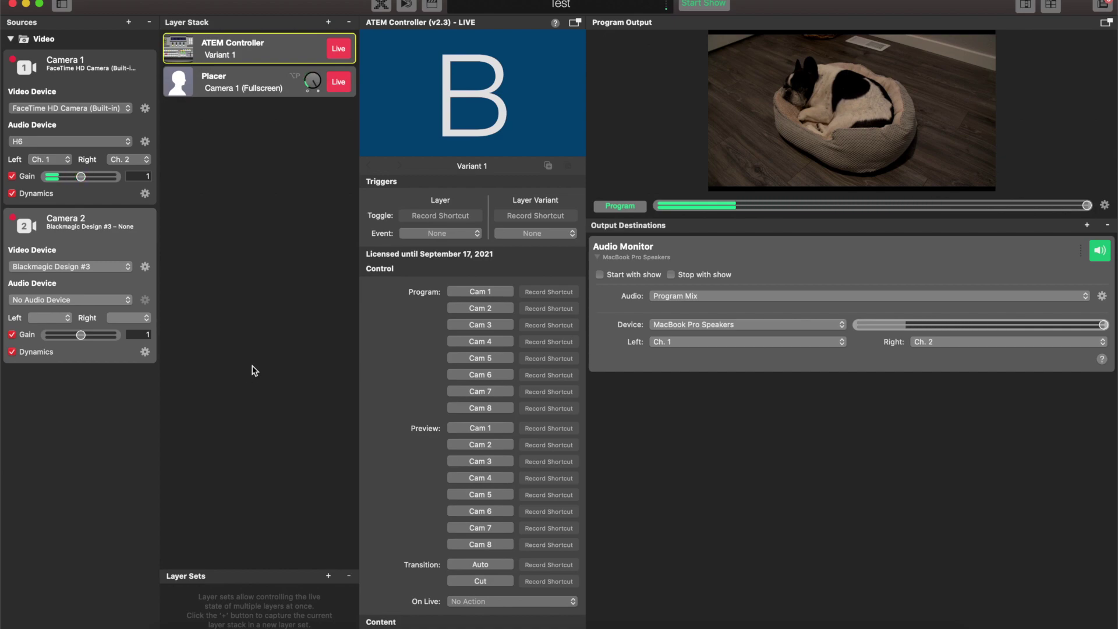
{"action": "key", "text": "super+q"}
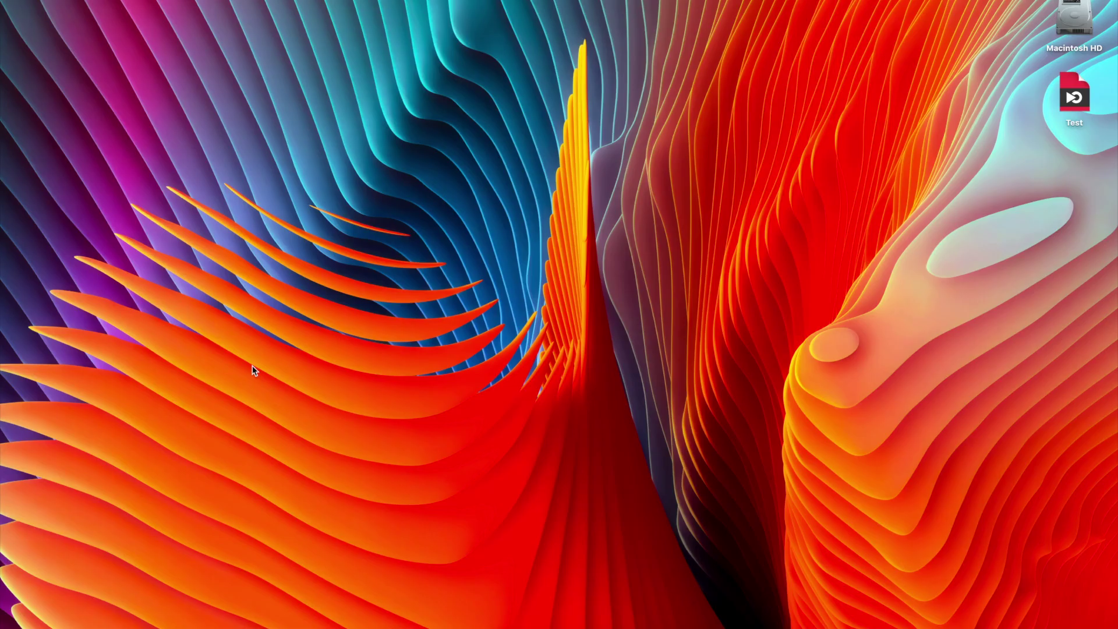
Reopen the Test show and cut the ATEM Program to Cam 1, then back to Cam 2
{"action": "double_click", "coordinate": [1062, 99]}
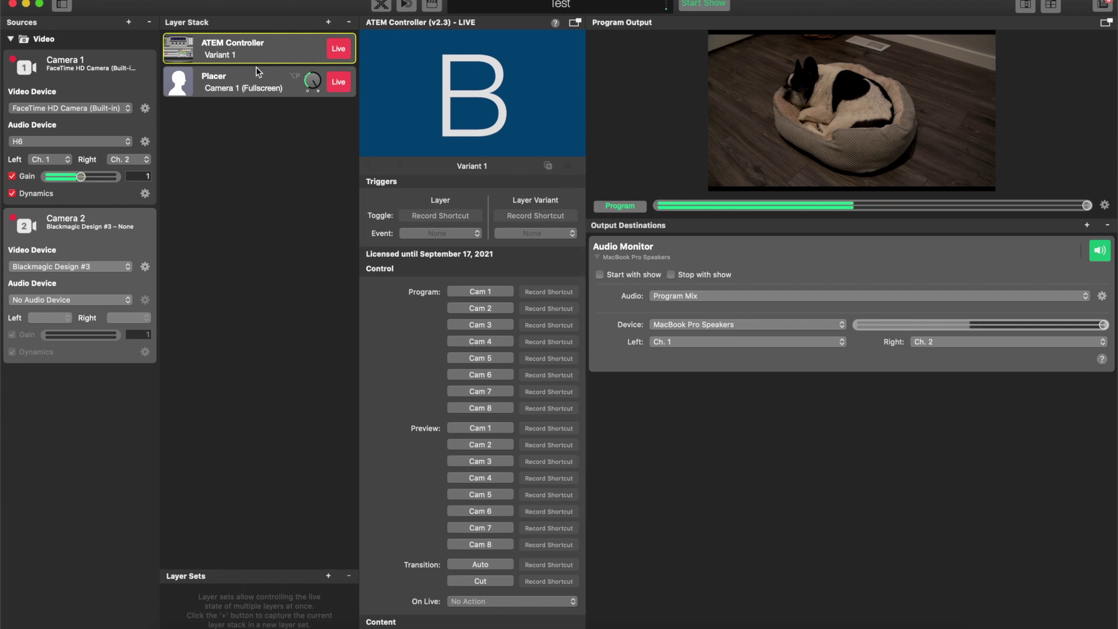
{"action": "left_click", "coordinate": [475, 294]}
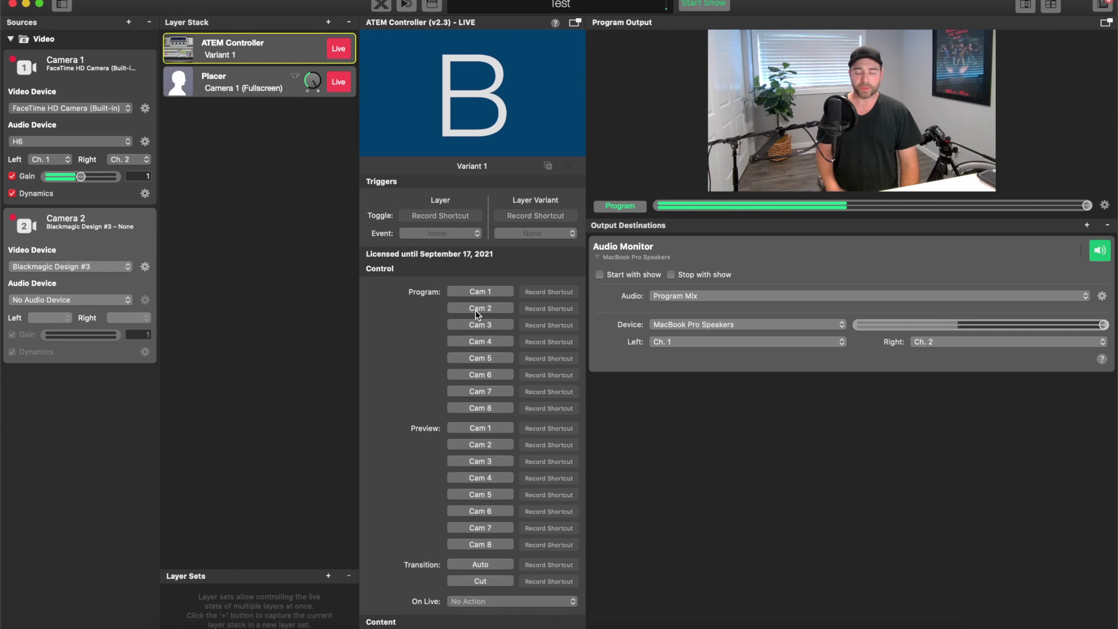
{"action": "left_click", "coordinate": [477, 311]}
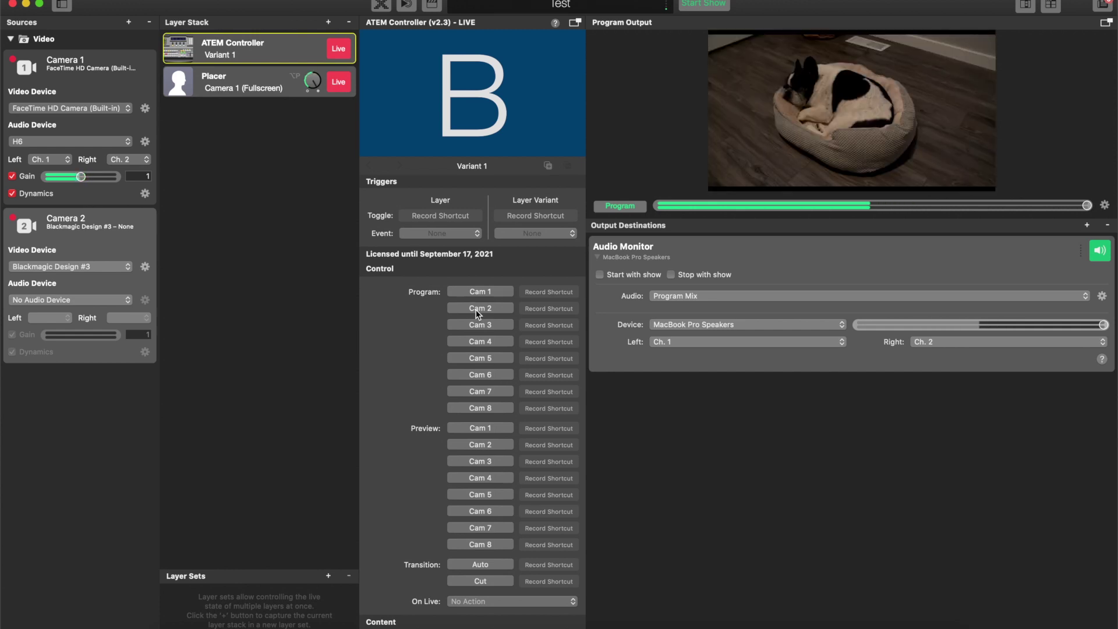
Assign hotkey 1 to ATEM Program Cam 1 and hotkey 2 to Program Cam 2
{"action": "left_click", "coordinate": [556, 293]}
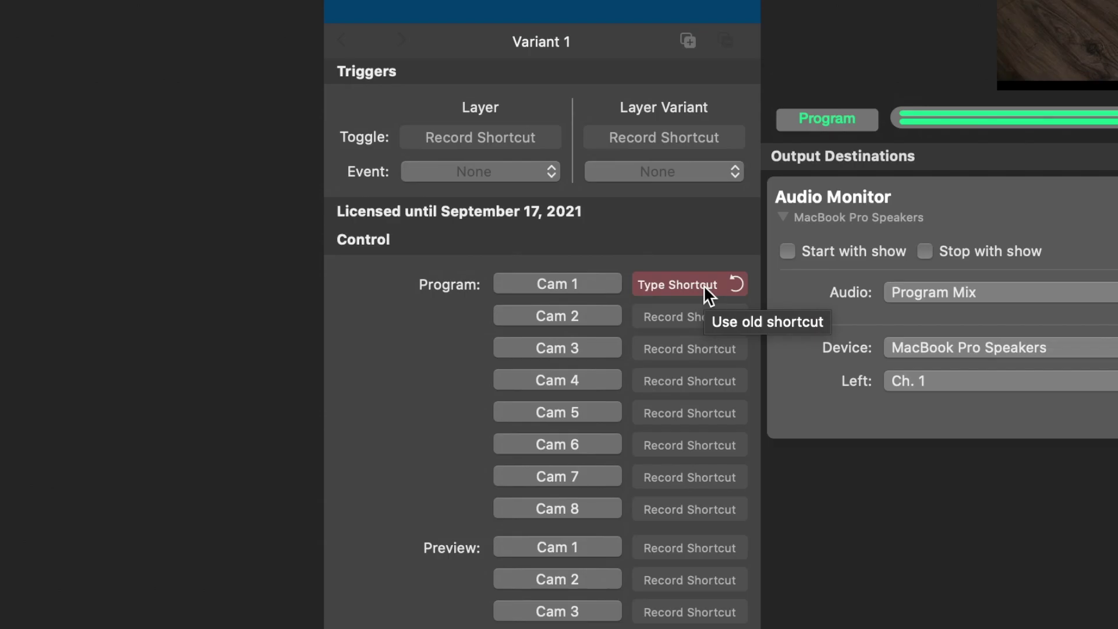
{"action": "key", "text": "1"}
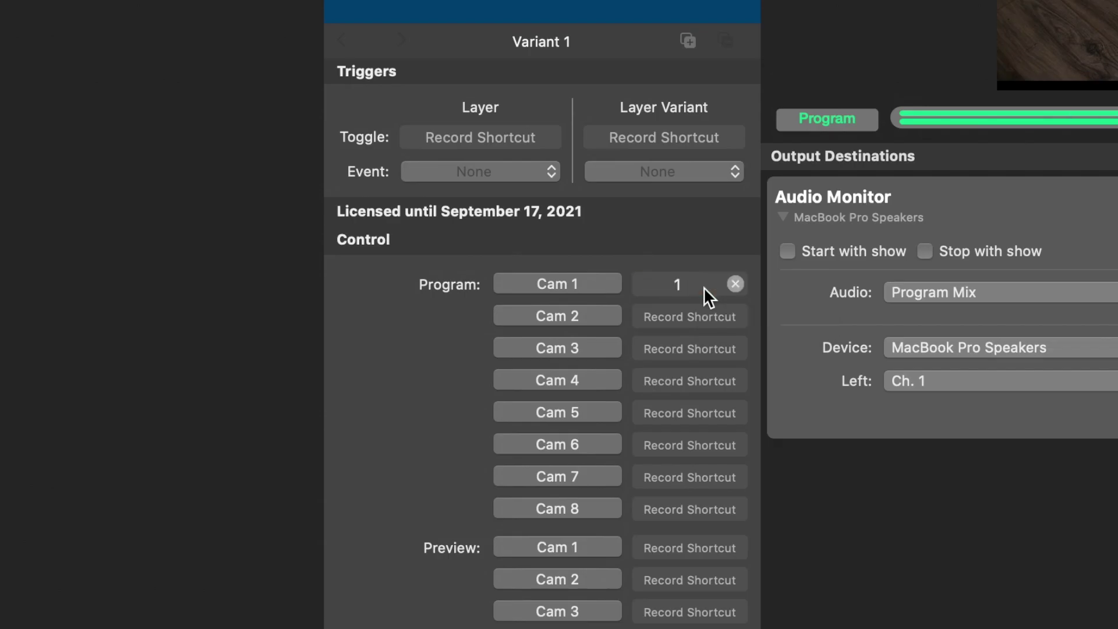
{"action": "left_click", "coordinate": [695, 320]}
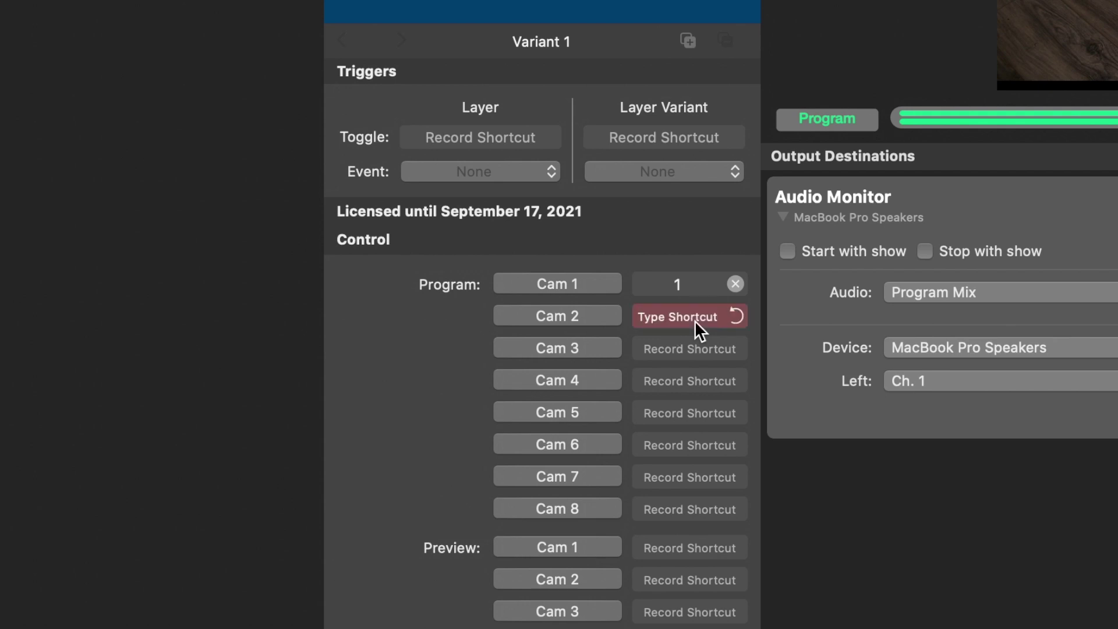
{"action": "key", "text": "2"}
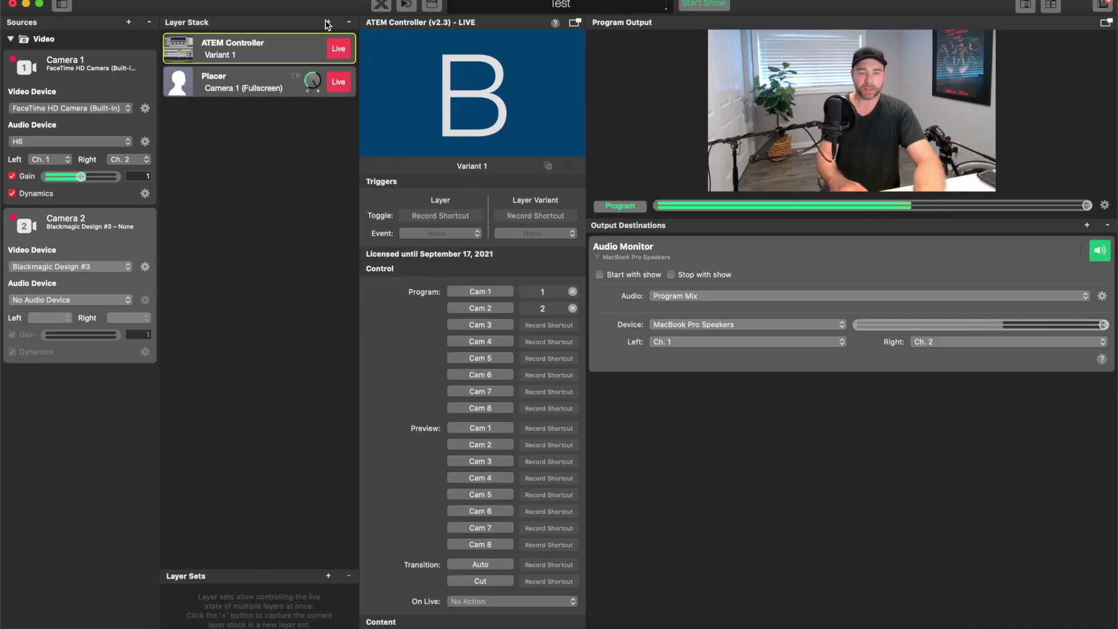
Add a Lower Third layer at the top of the stack and replace its title with the presenter's name
{"action": "left_click", "coordinate": [328, 25]}
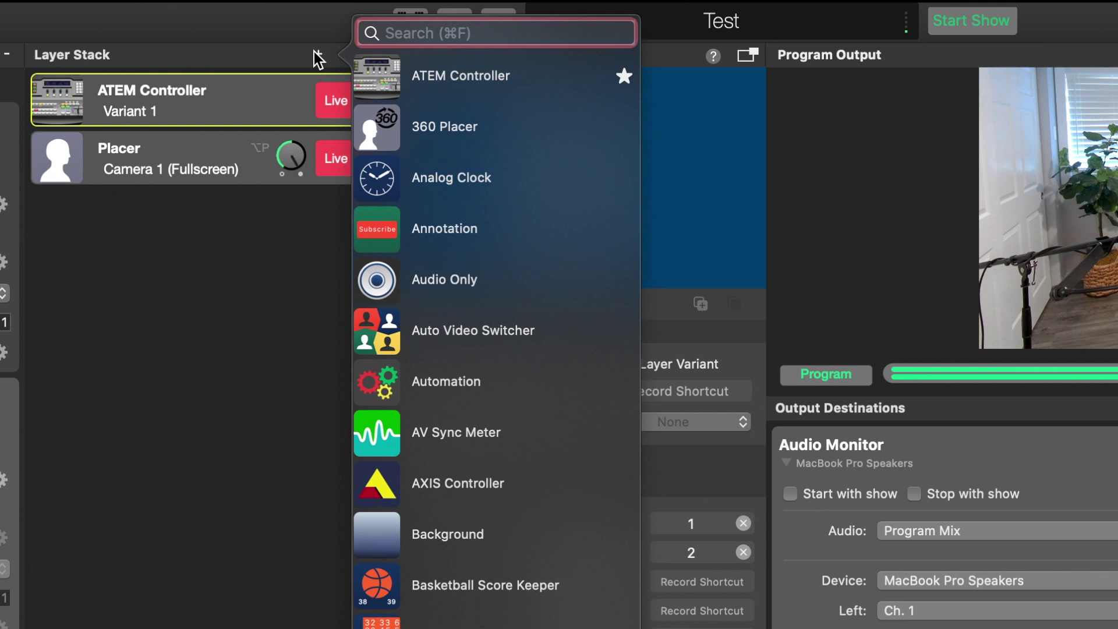
{"action": "type", "text": "lower"}
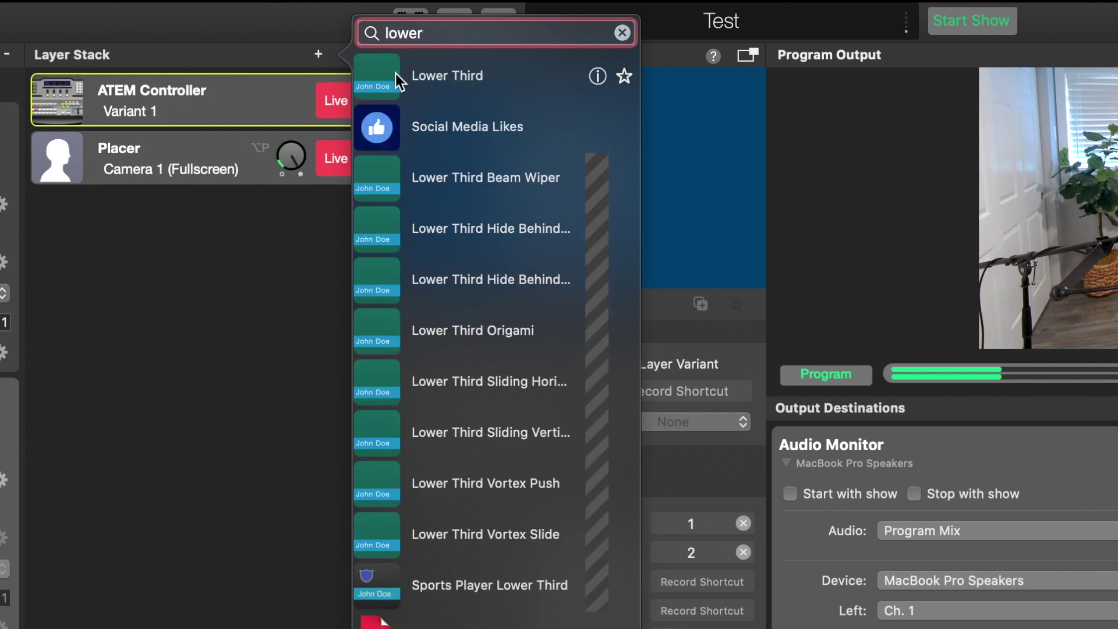
{"action": "left_click", "coordinate": [454, 76]}
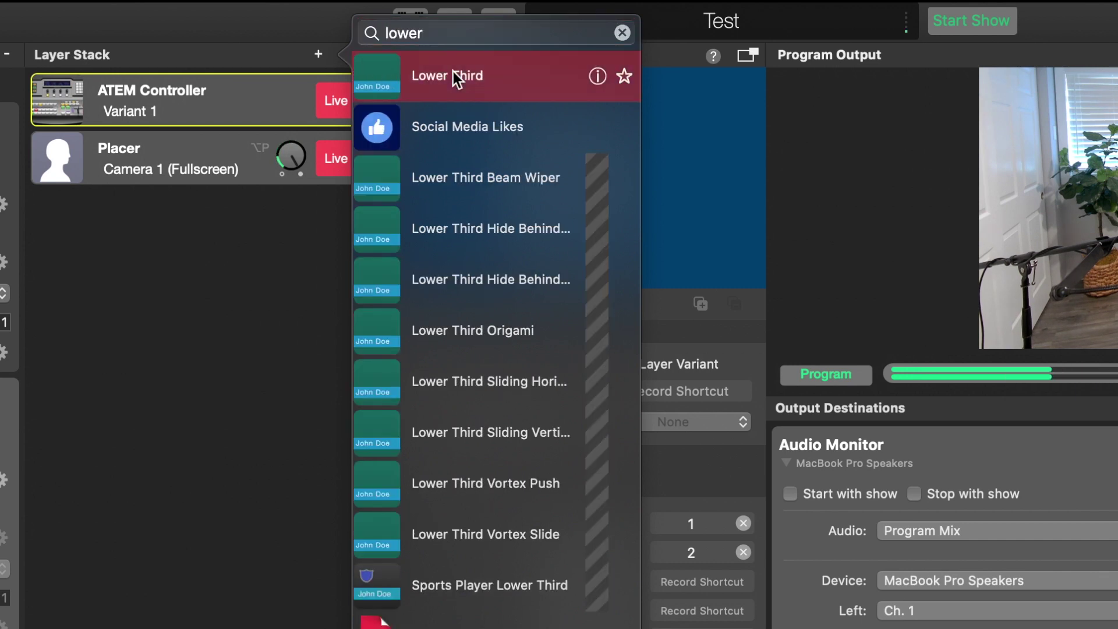
{"action": "left_click", "coordinate": [453, 76]}
{"action": "double_click", "coordinate": [453, 71]}
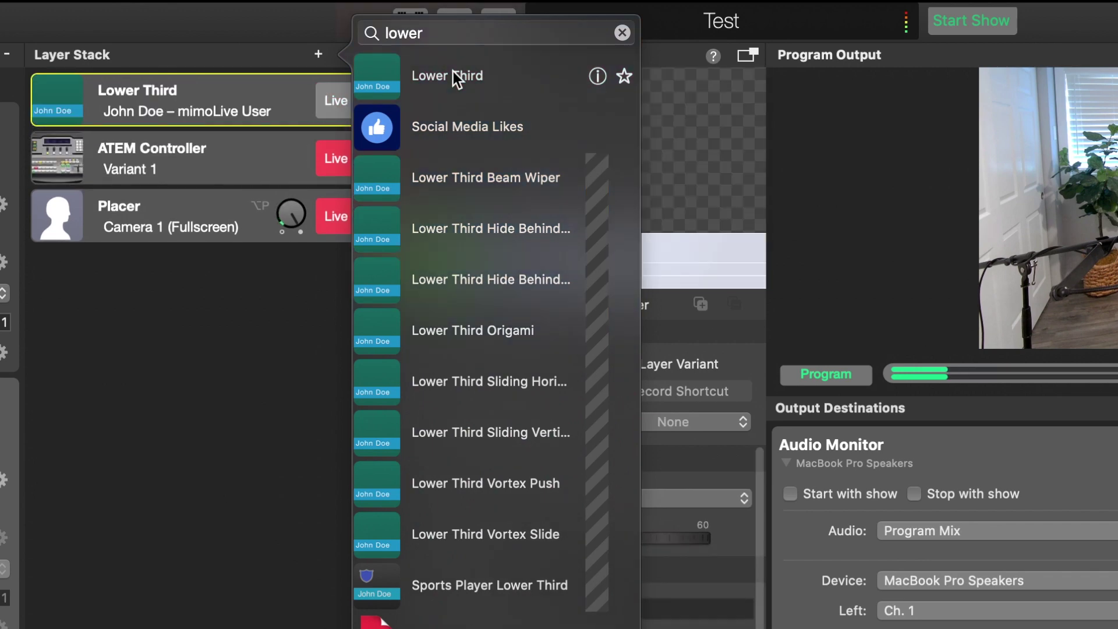
{"action": "left_click", "coordinate": [219, 59]}
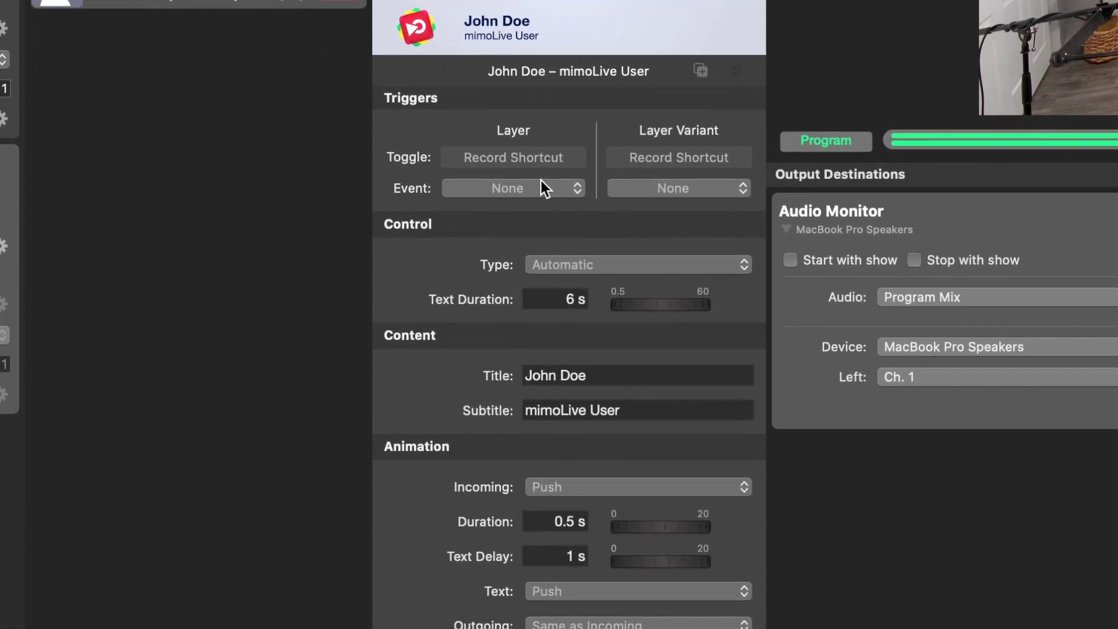
{"action": "left_click", "coordinate": [560, 367]}
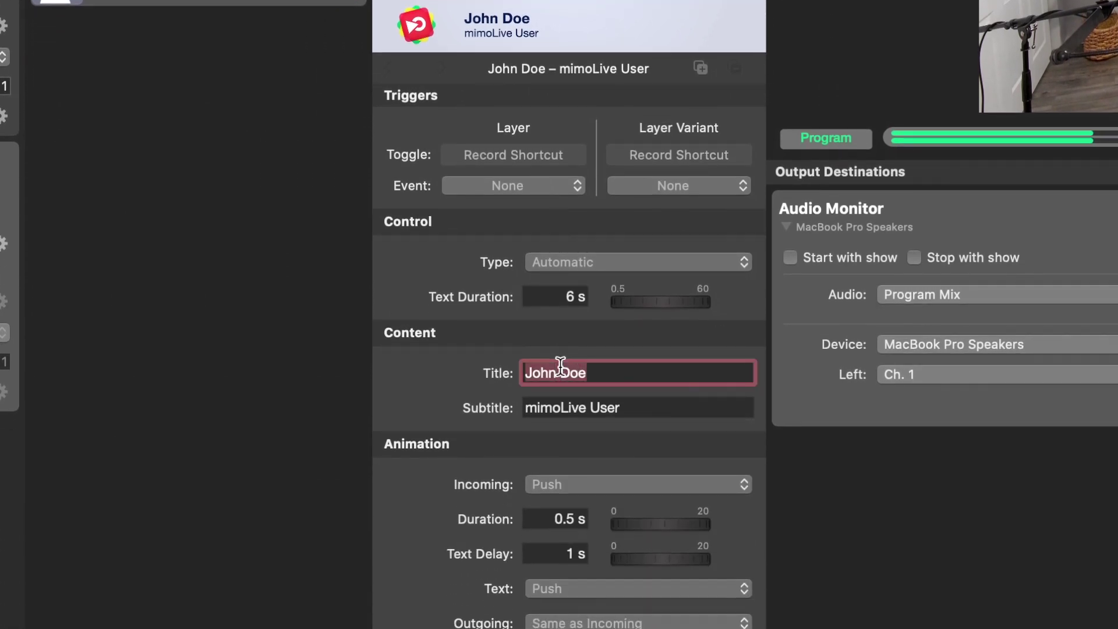
{"action": "type", "text": "Joel Wallis"}
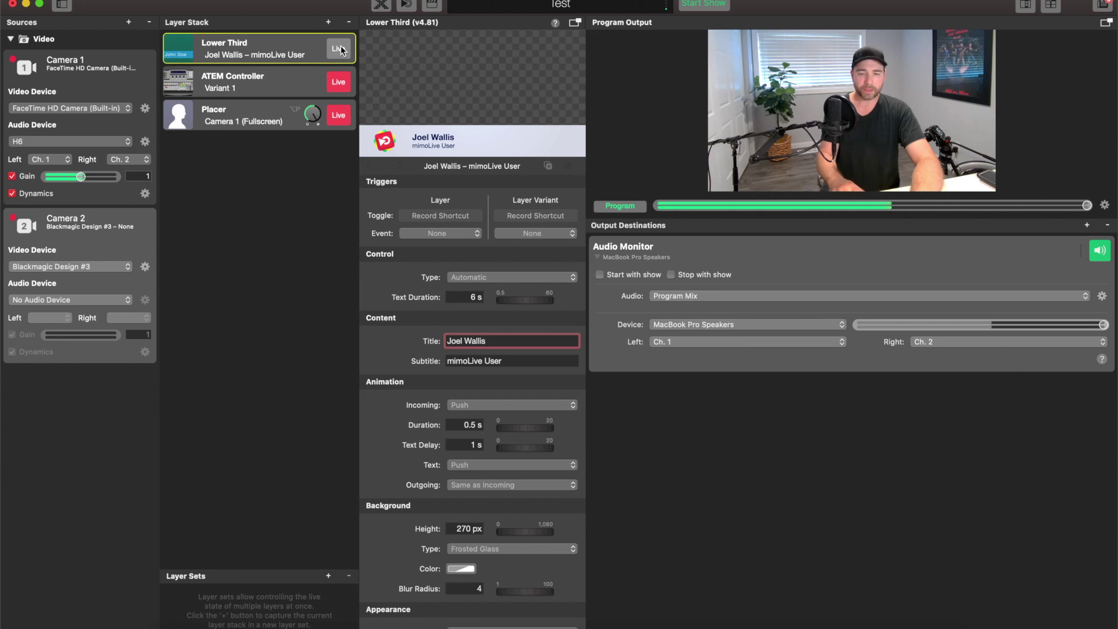
Put the Lower Third live, give it the toggle hotkey L, and test it
{"action": "left_click", "coordinate": [340, 49]}
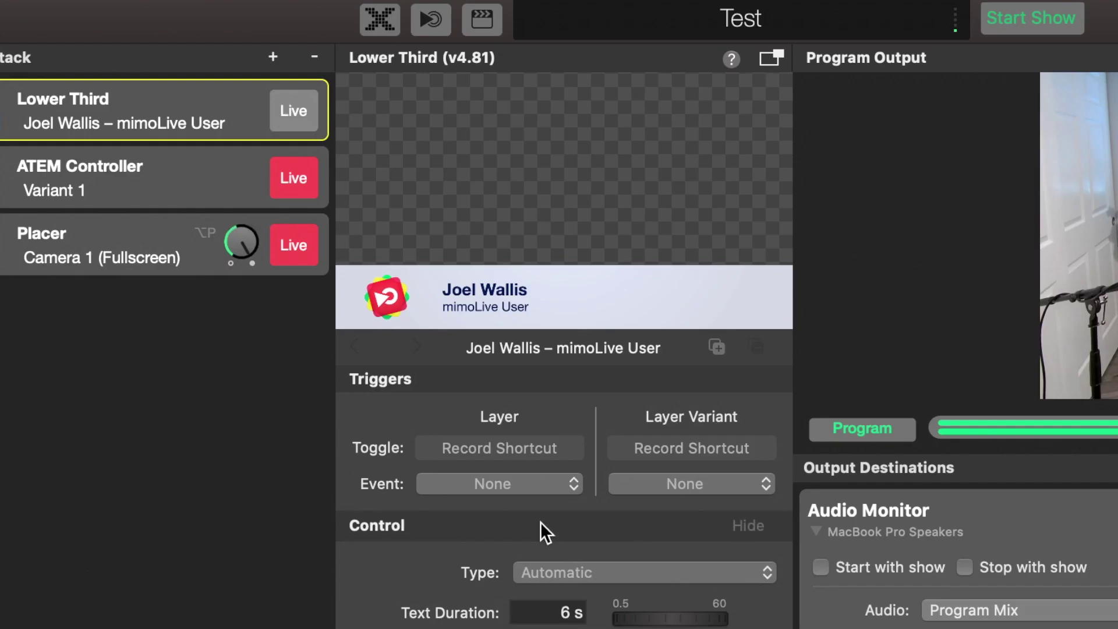
{"action": "left_click", "coordinate": [505, 448]}
{"action": "key", "text": "l"}
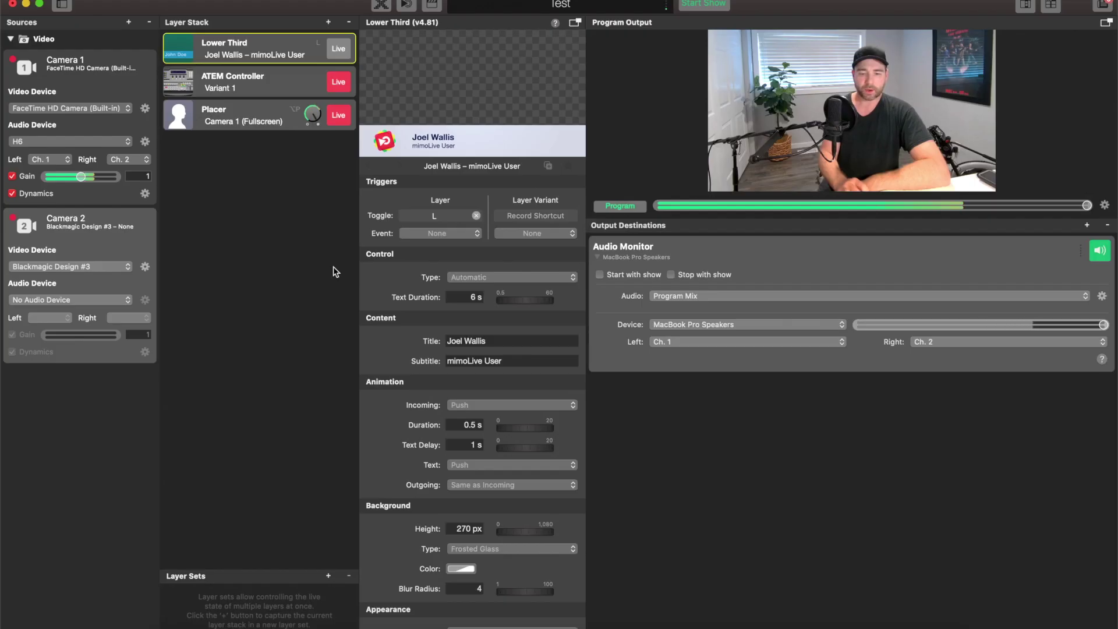
{"action": "key", "text": "l"}
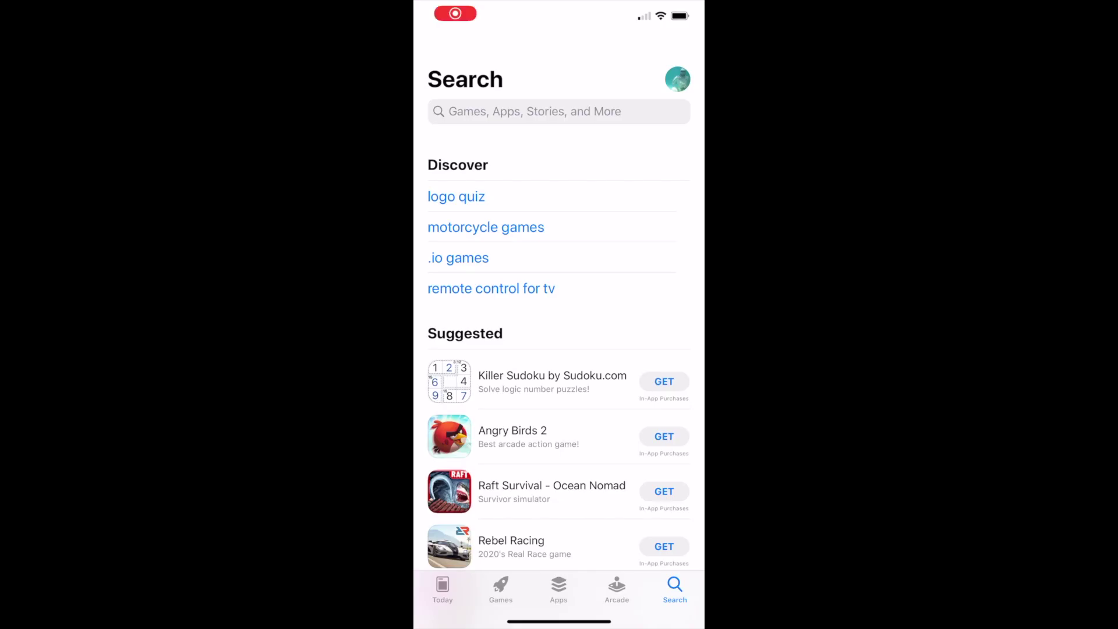
Search the App Store for 'ndi hx camera' via the suggestion after typing 'Ndi'
{"action": "left_click", "coordinate": [535, 112]}
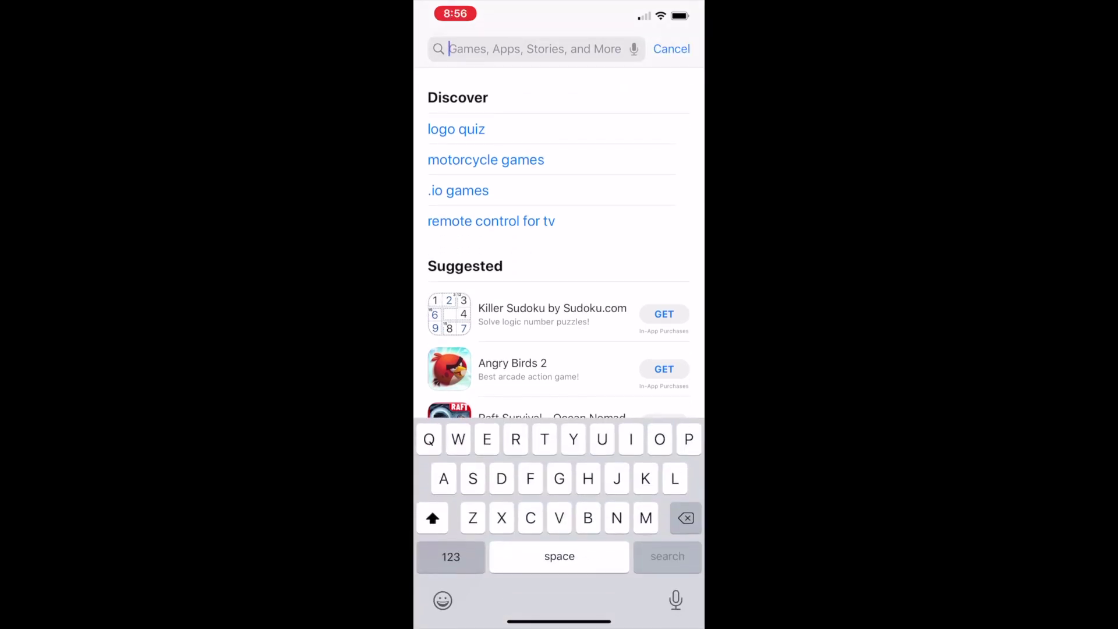
{"action": "type", "text": "Ndi"}
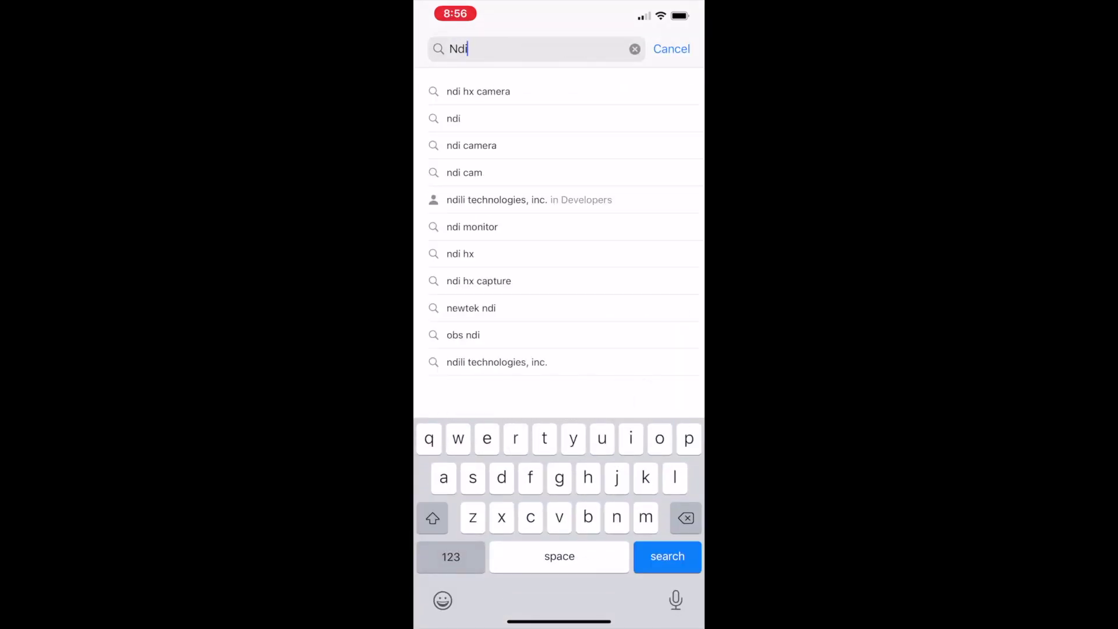
{"action": "left_click", "coordinate": [478, 91]}
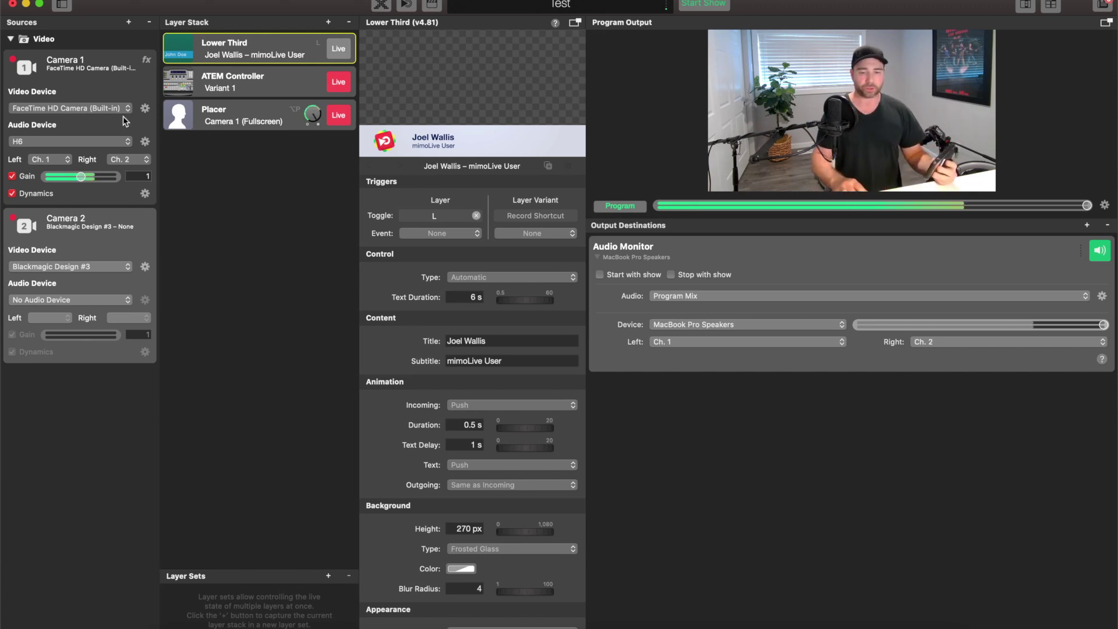
Add the iPhone NDI Video as Camera 3, drag it into a new Placer 2 layer, and make it live
{"action": "left_click", "coordinate": [129, 22]}
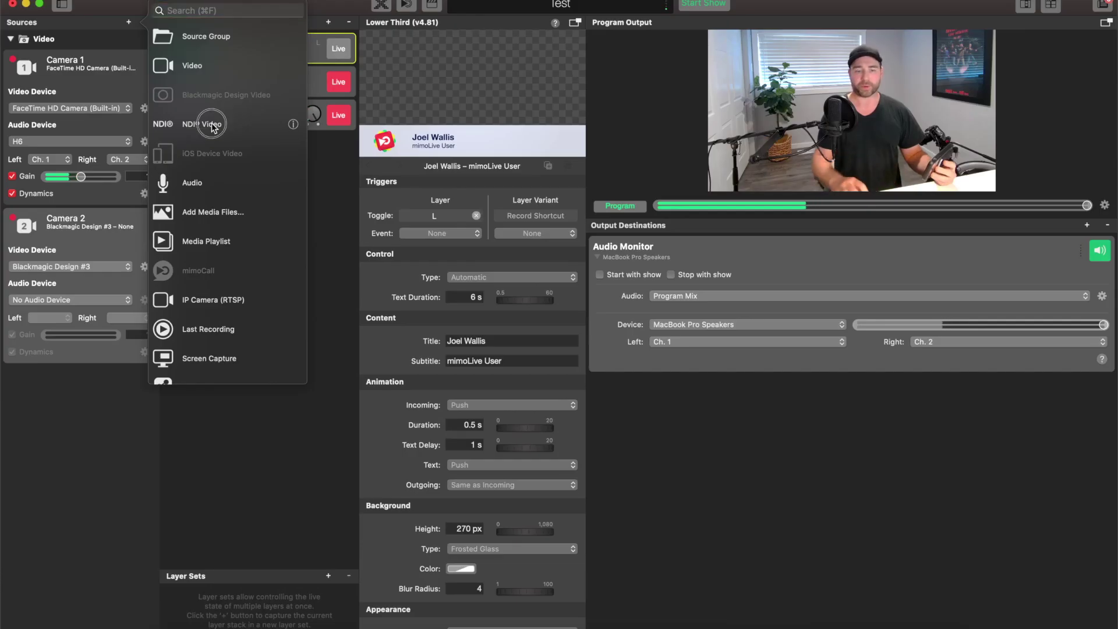
{"action": "left_click", "coordinate": [486, 289]}
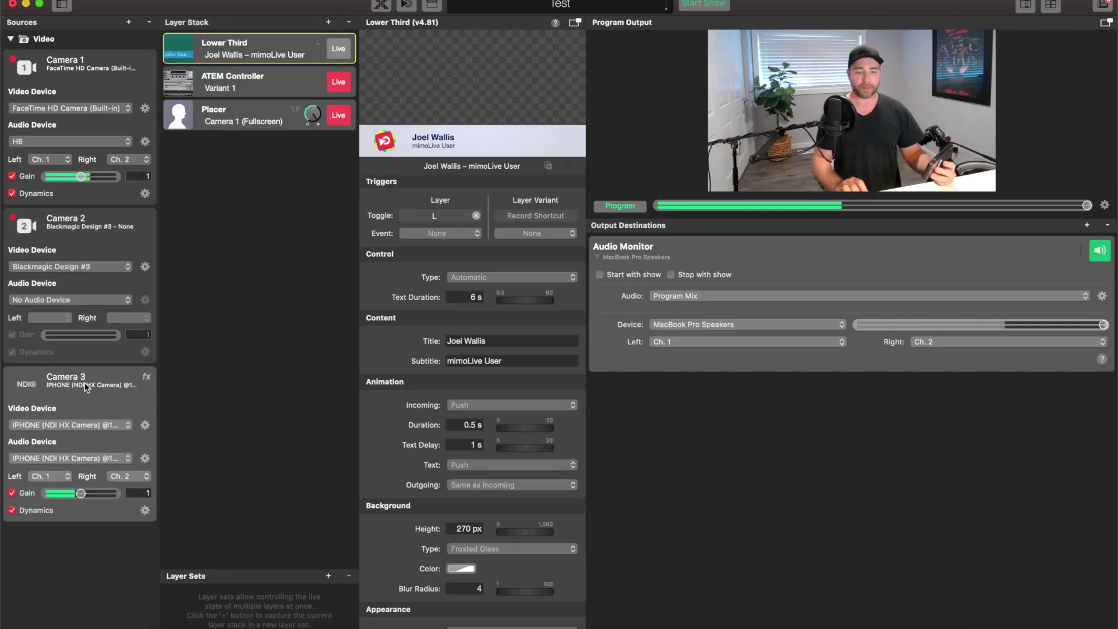
{"action": "left_click_drag", "start_coordinate": [86, 382], "coordinate": [233, 231]}
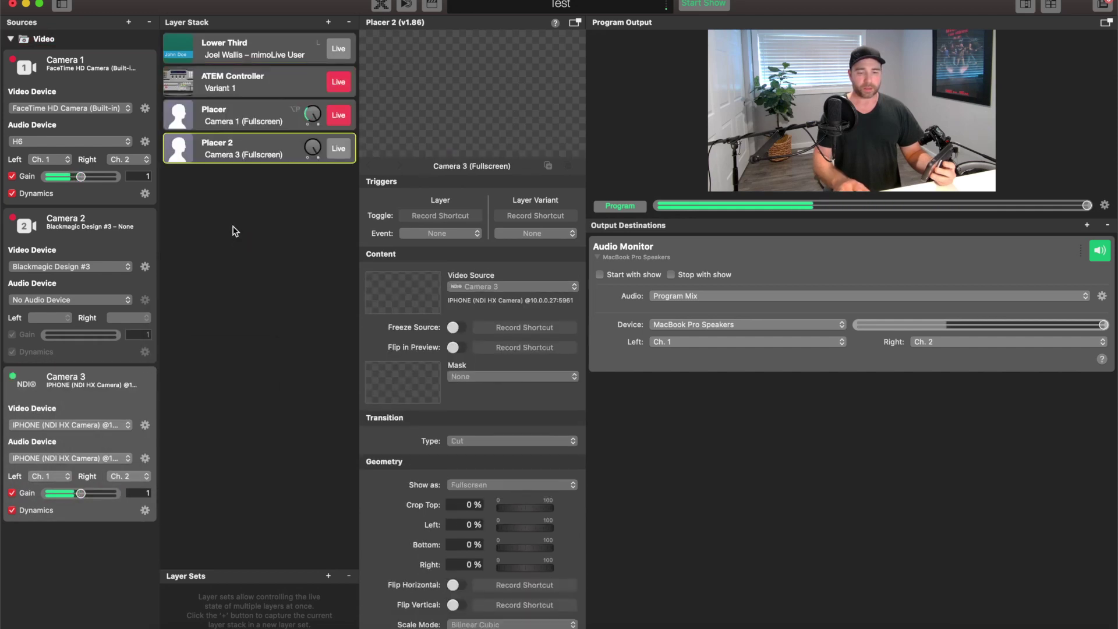
{"action": "left_click", "coordinate": [339, 150]}
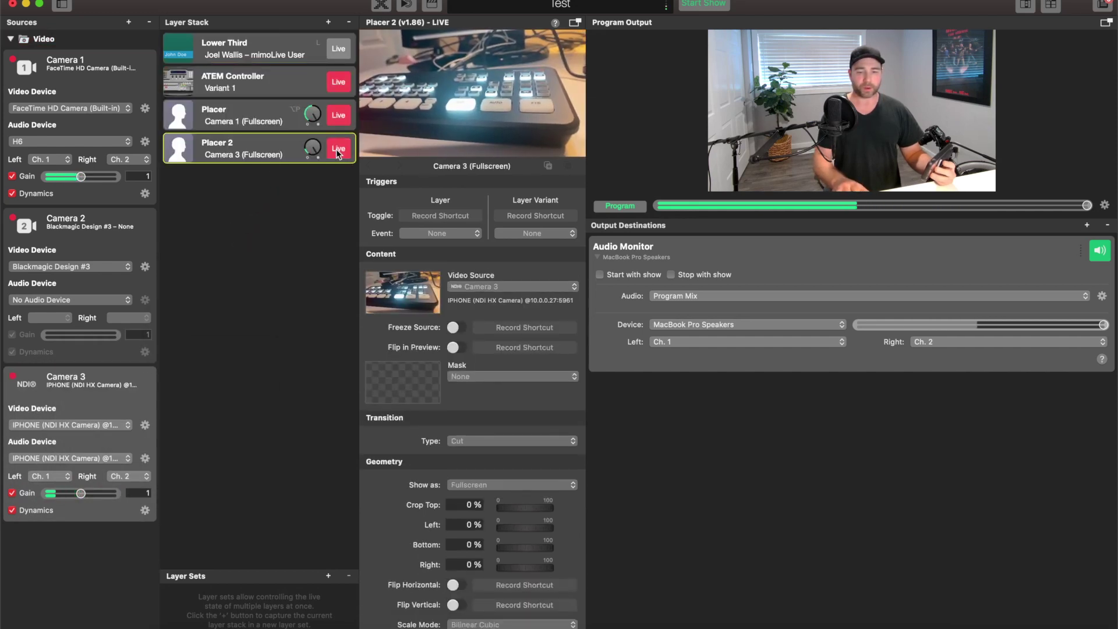